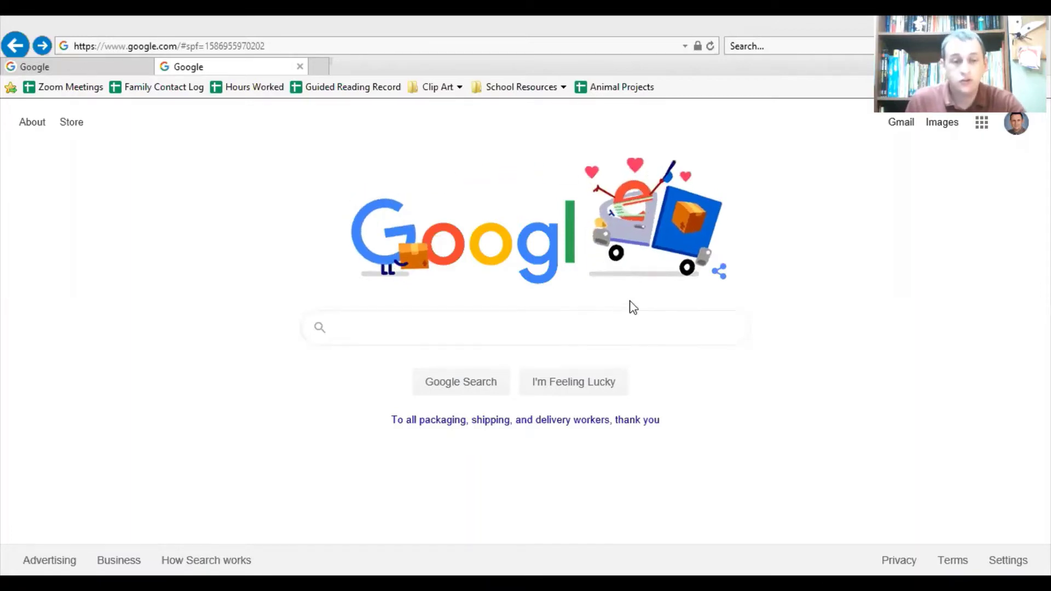
Search Google for 'google slides' and follow its about page to the Google Slides presentations list
{"action": "left_click", "coordinate": [474, 324]}
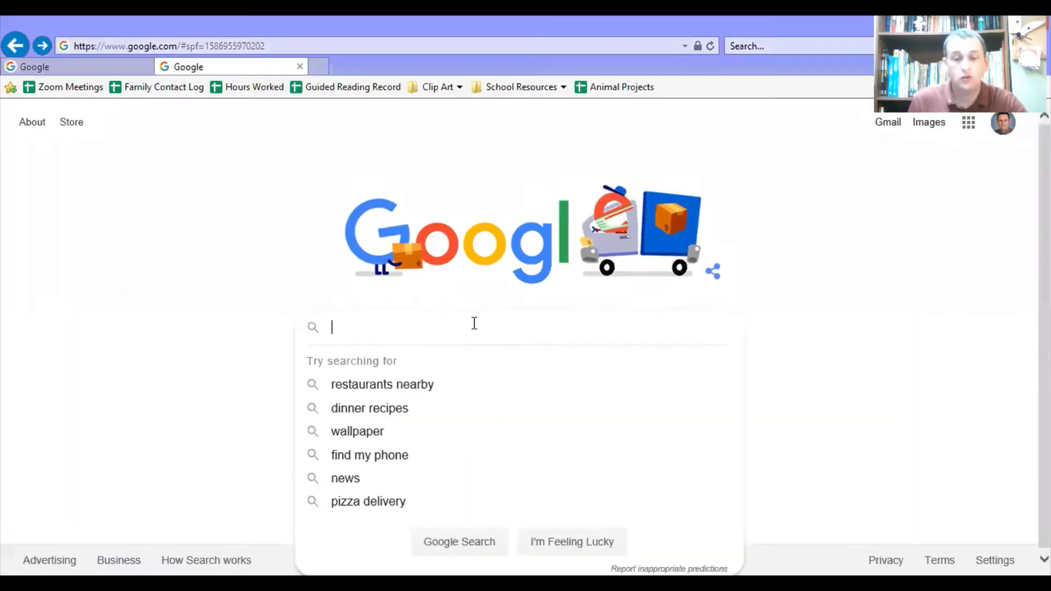
{"action": "type", "text": "g"}
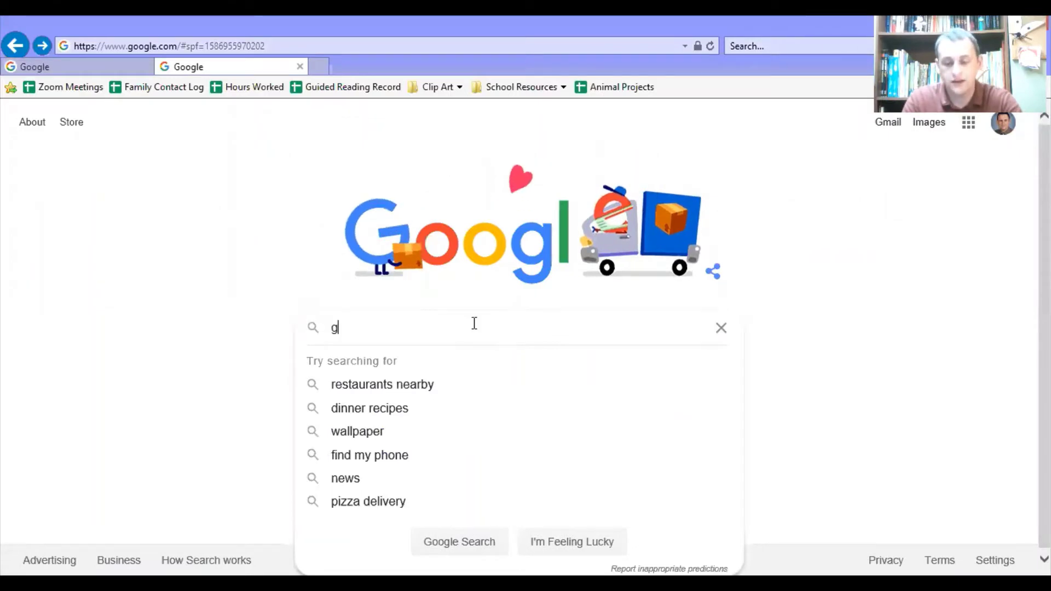
{"action": "type", "text": "oolge slides"}
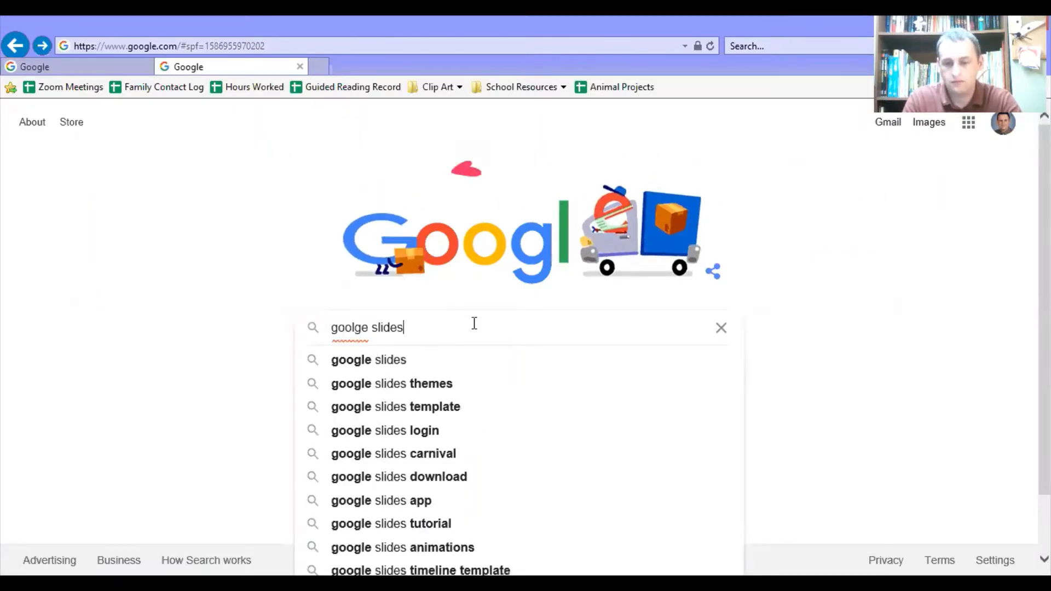
{"action": "key", "text": "Return"}
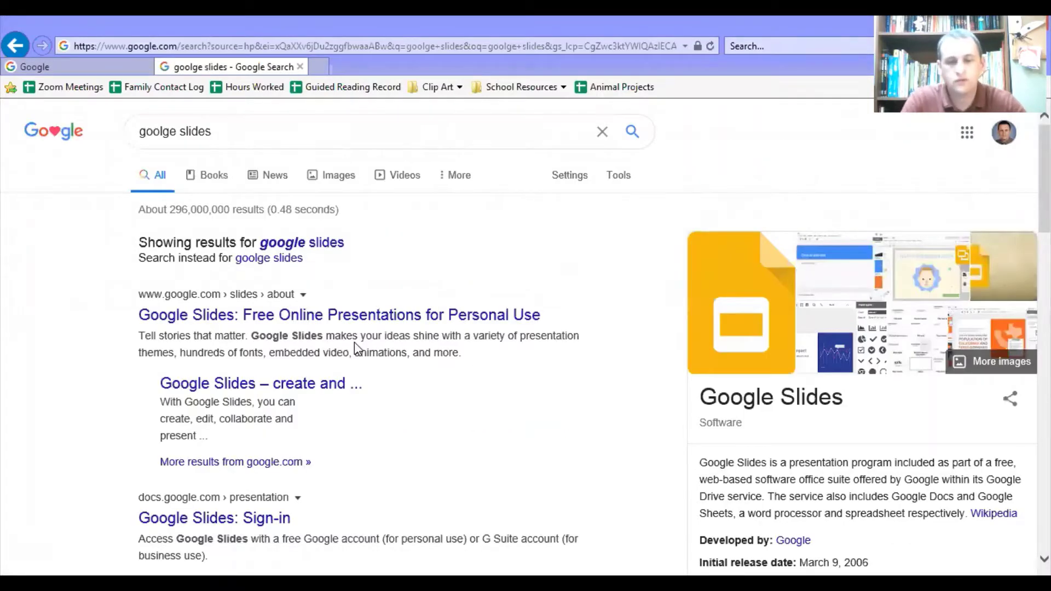
{"action": "left_click", "coordinate": [404, 305]}
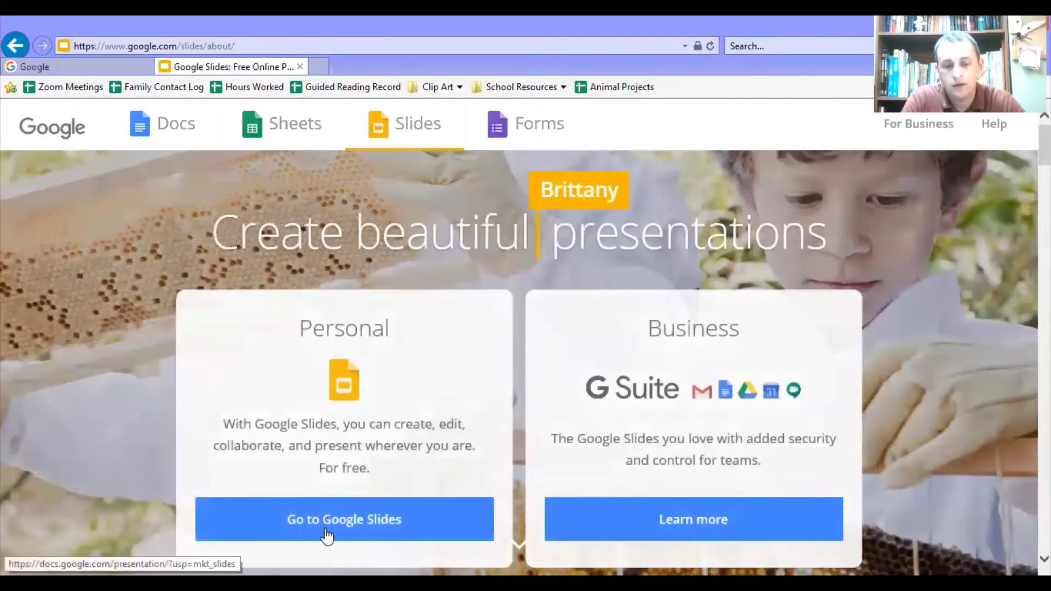
{"action": "left_click", "coordinate": [326, 537]}
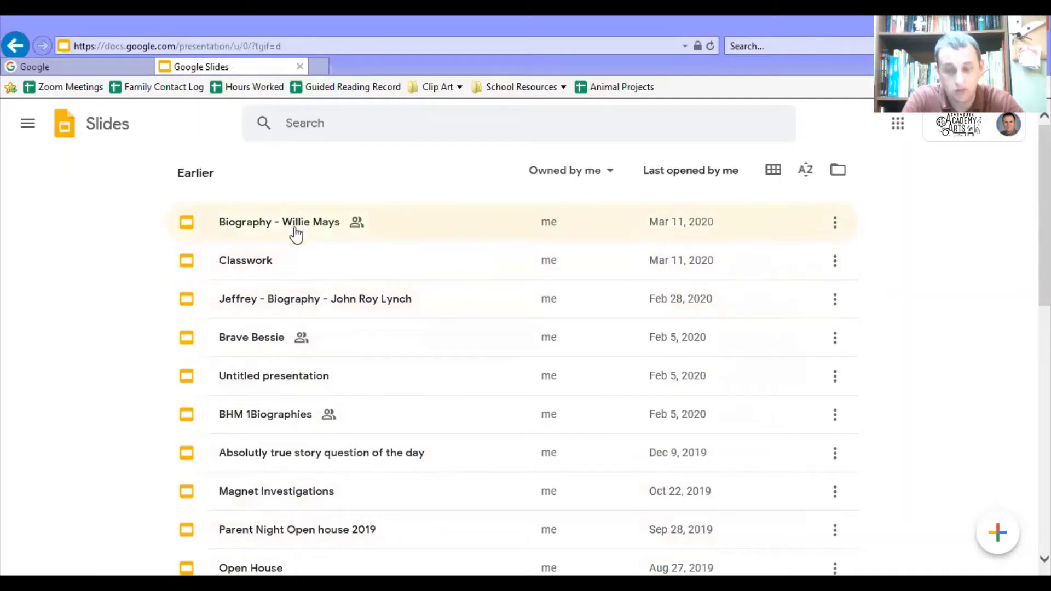
Create a new blank presentation with the + button on the Slides home page
{"action": "mouse_move", "coordinate": [997, 532]}
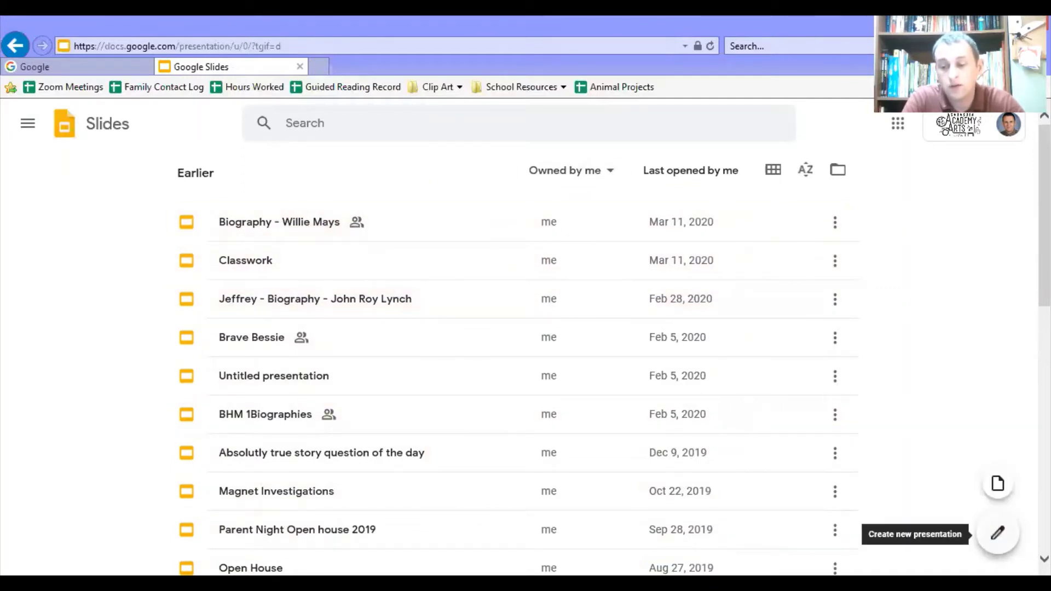
{"action": "left_click", "coordinate": [997, 532]}
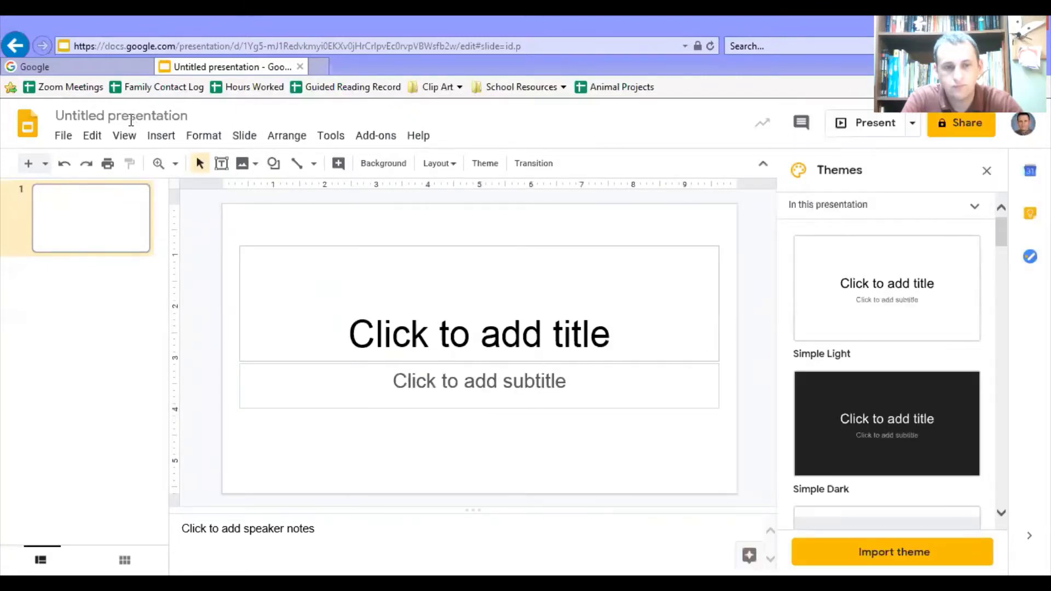
Rename the presentation to the author's first name plus '- Animal Project - Orca', fixing the 'Ocra' typo
{"action": "left_click", "coordinate": [130, 119]}
{"action": "double_click", "coordinate": [130, 119]}
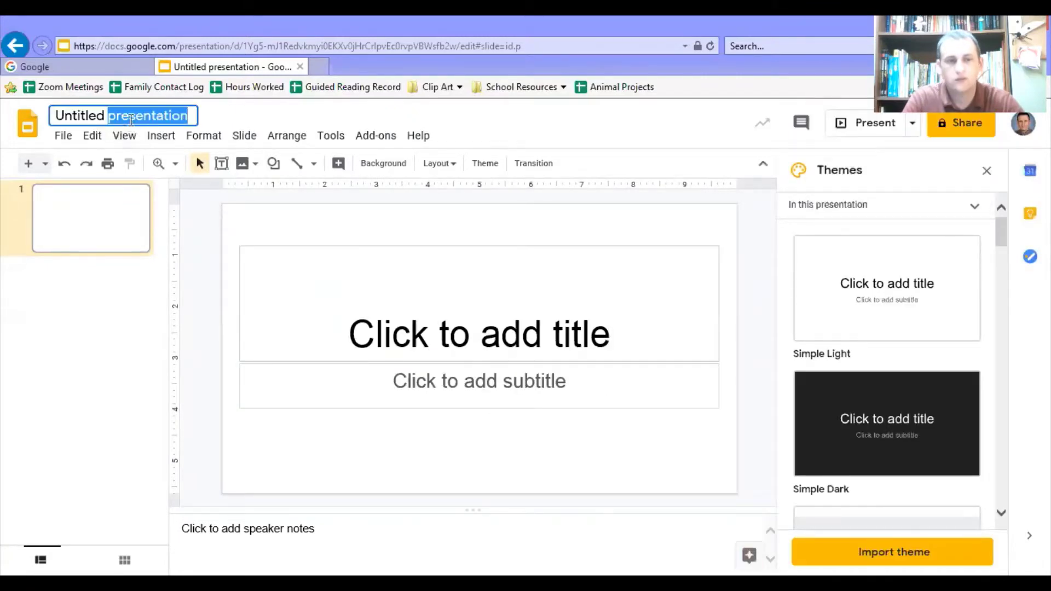
{"action": "triple_click", "coordinate": [130, 119]}
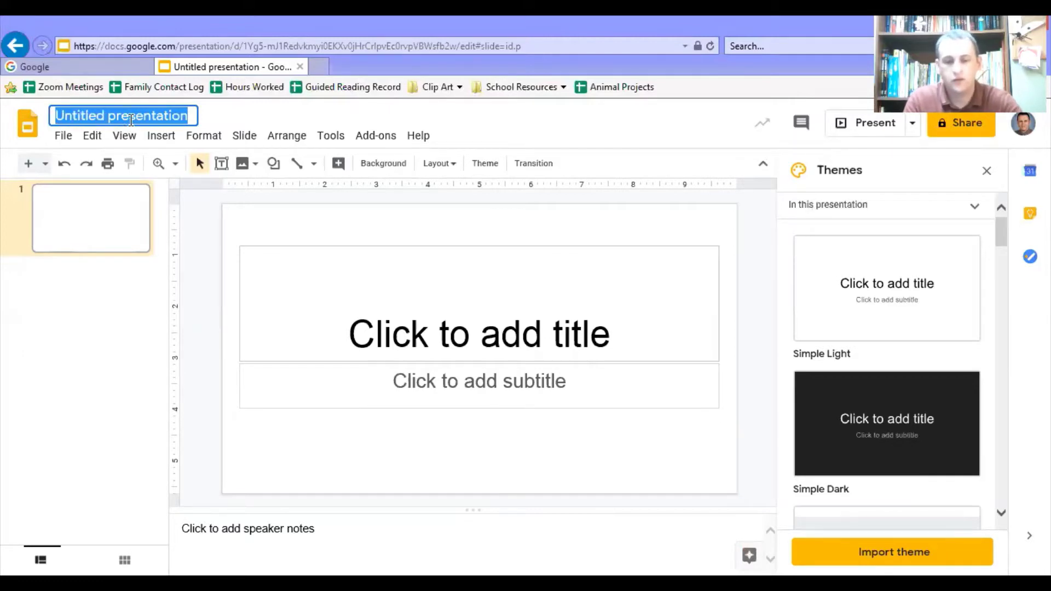
{"action": "type", "text": "Jeffrey -"}
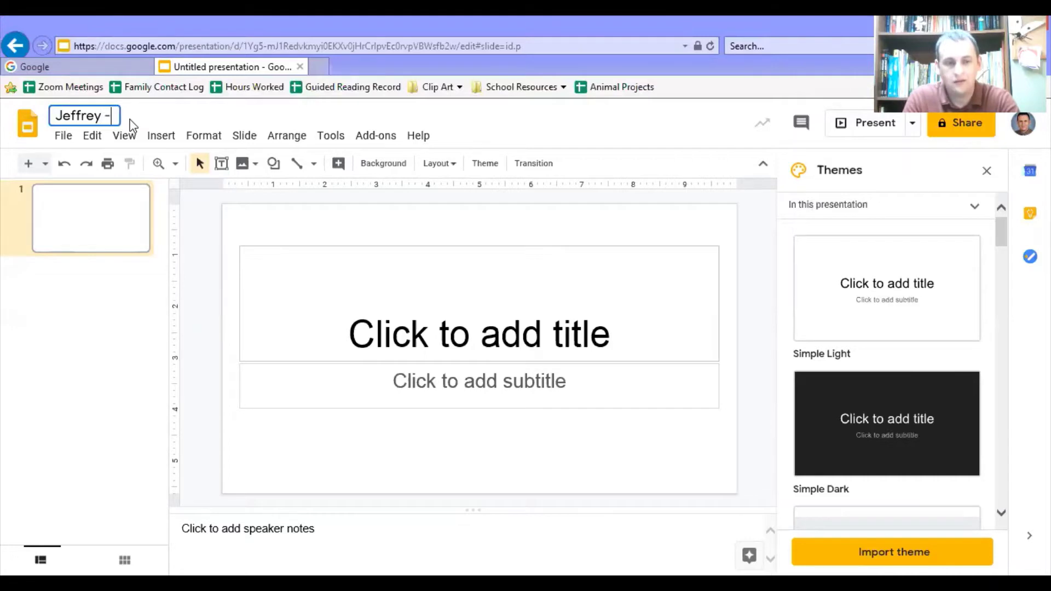
{"action": "type", "text": " Animal "}
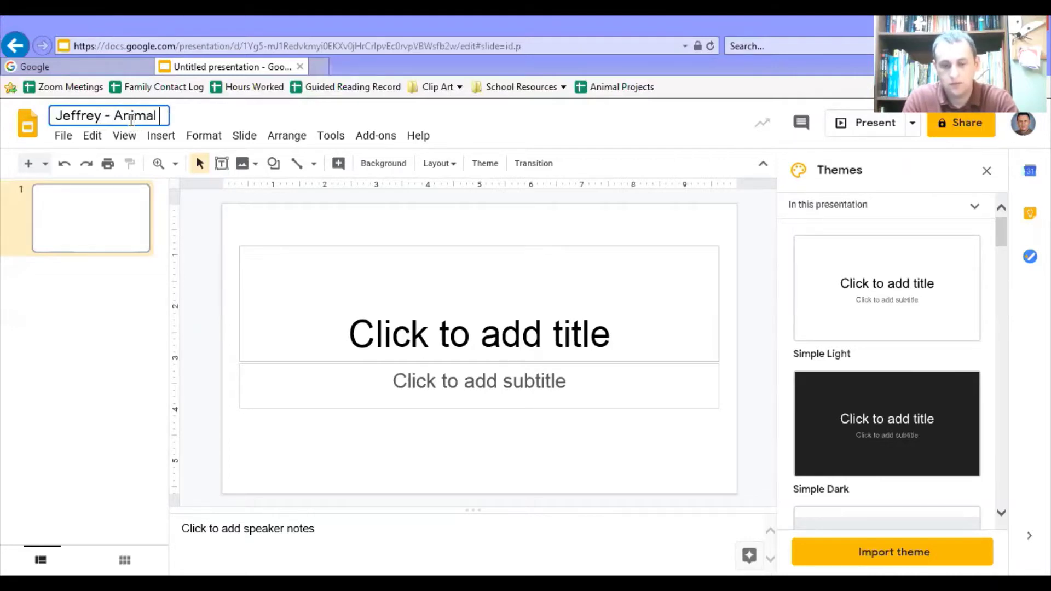
{"action": "type", "text": "Projec"}
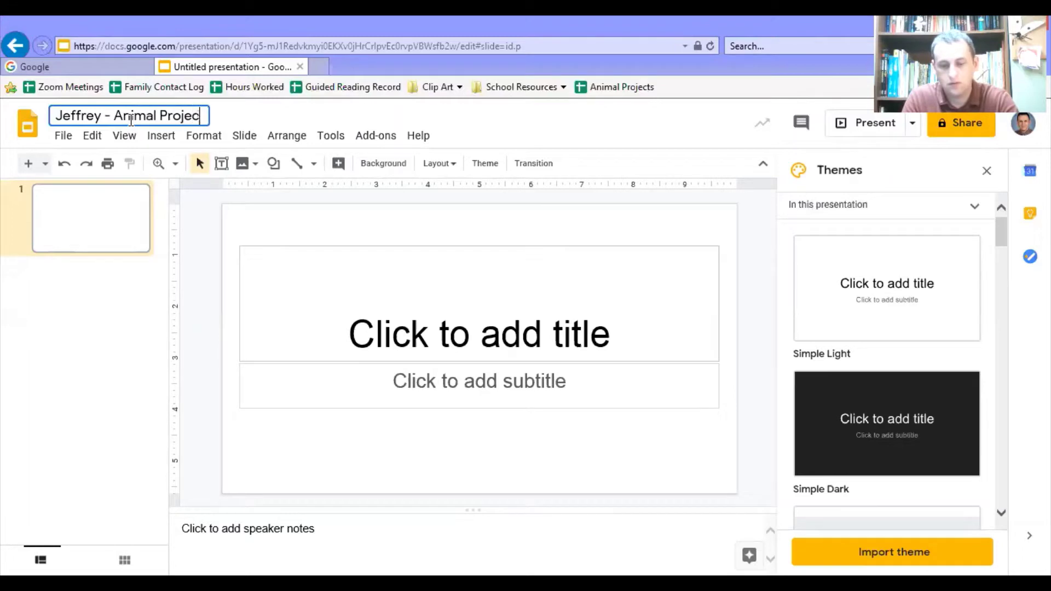
{"action": "type", "text": "t - Ocra"}
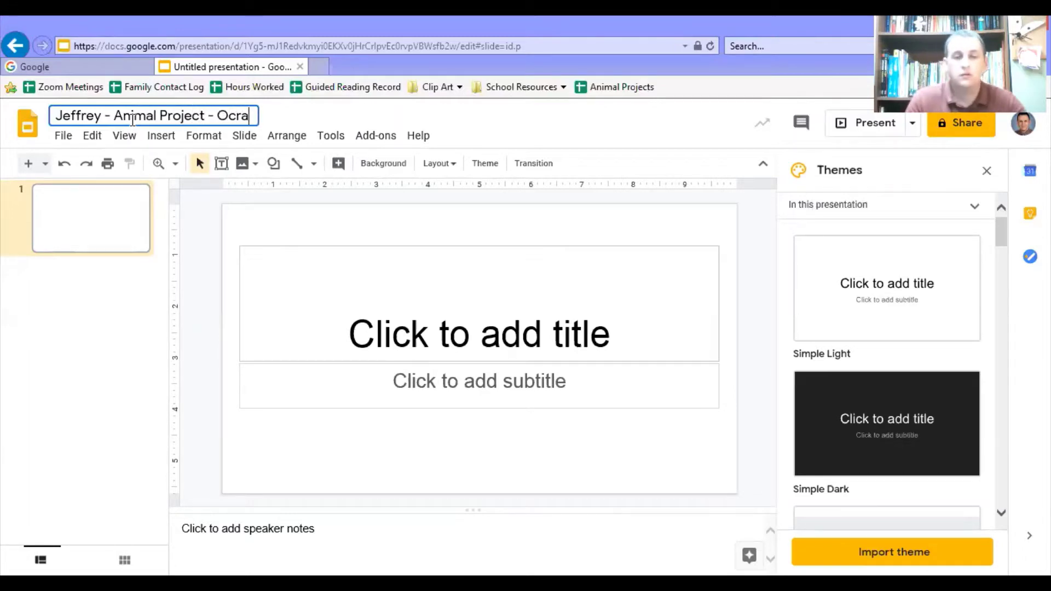
{"action": "key", "text": "BackSpace"}
{"action": "key", "text": "BackSpace"}
{"action": "key", "text": "BackSpace"}
{"action": "type", "text": "rca"}
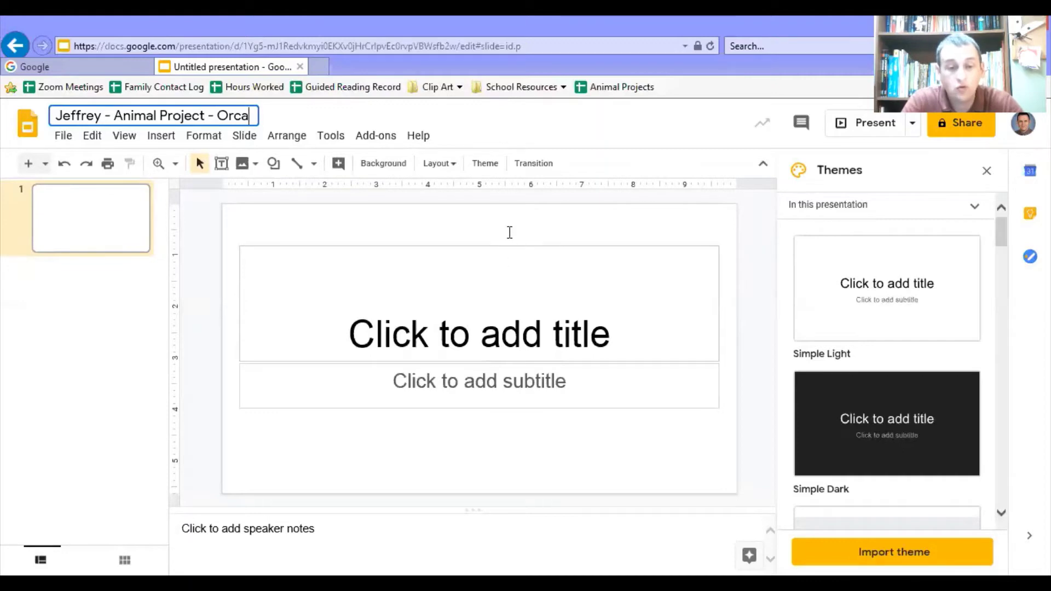
Title slide 1 'Orca Whales' with a subtitle of 'by' plus the author's full name
{"action": "left_click", "coordinate": [454, 314]}
{"action": "double_click", "coordinate": [452, 326]}
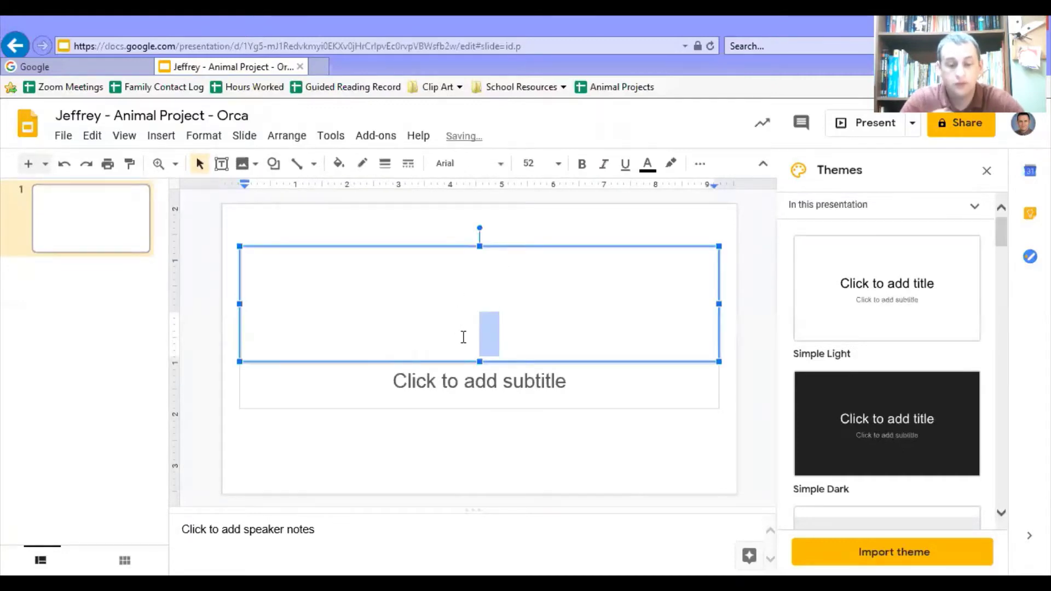
{"action": "type", "text": "Orca "}
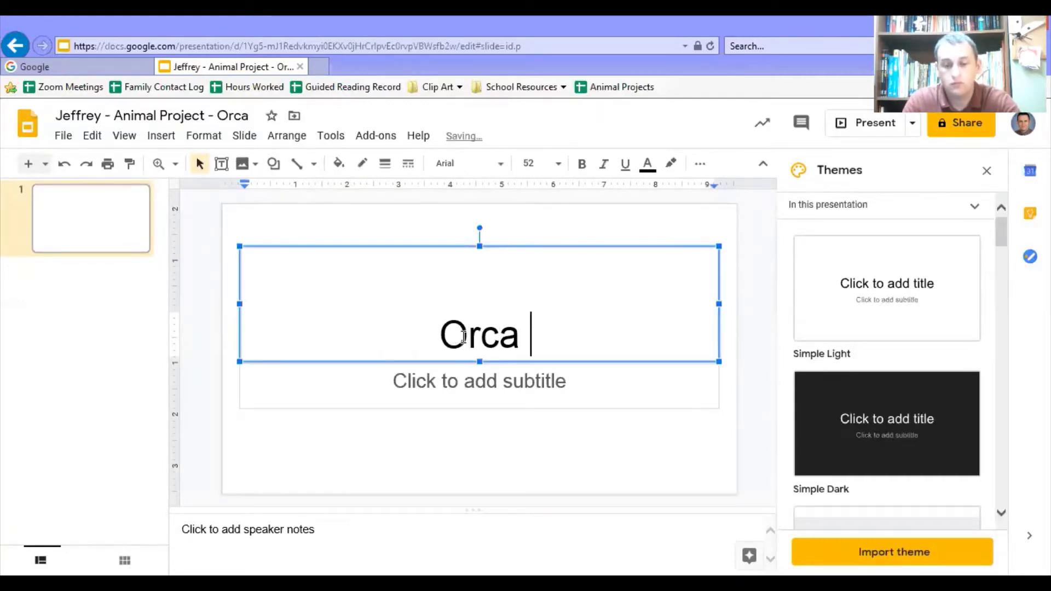
{"action": "type", "text": "Whales"}
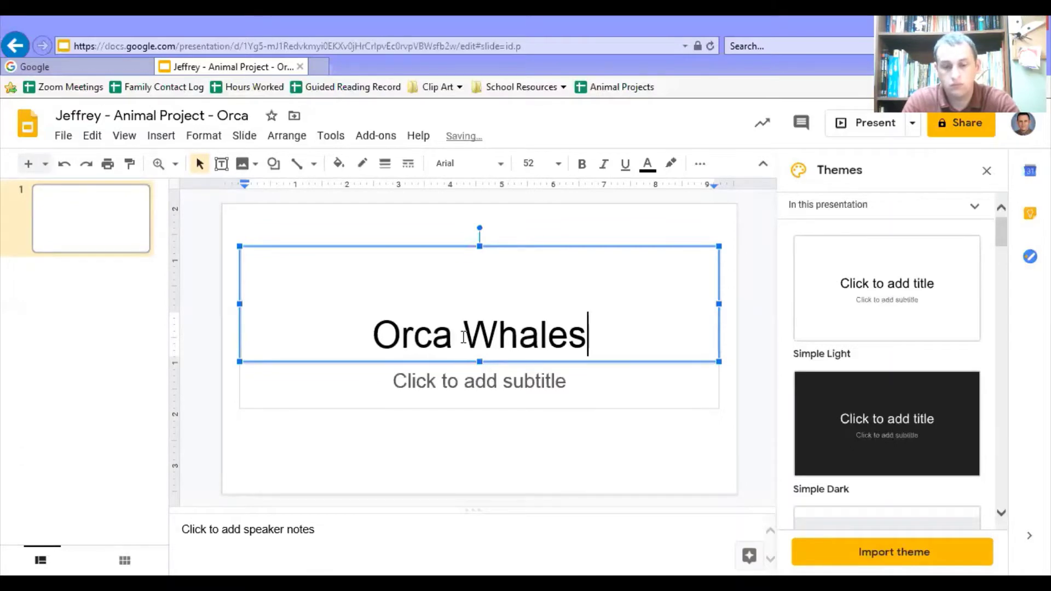
{"action": "left_click", "coordinate": [446, 387]}
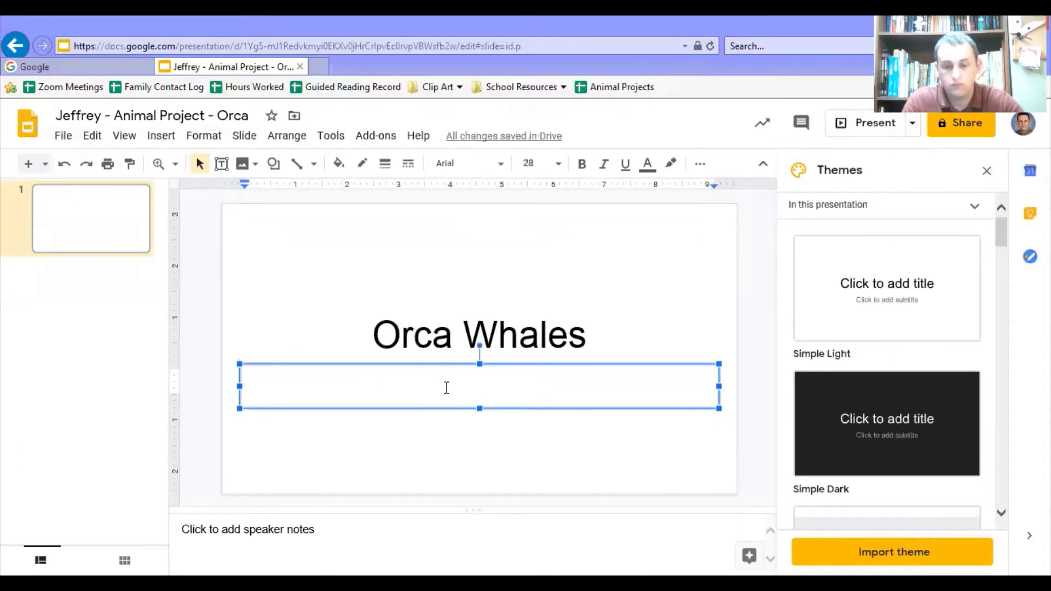
{"action": "type", "text": "by Jeffrey"}
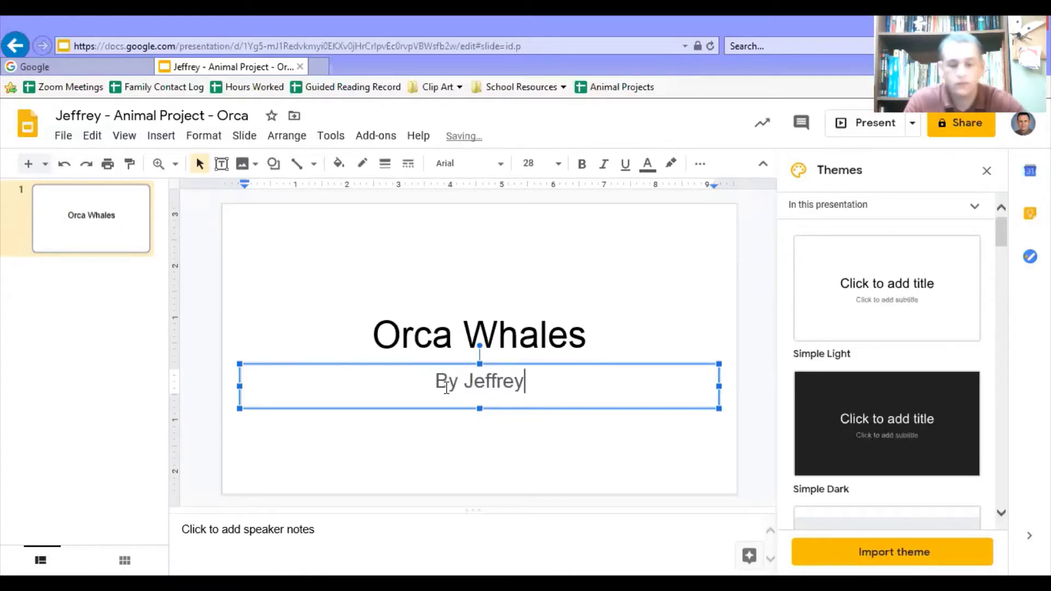
{"action": "type", "text": " Kolowith"}
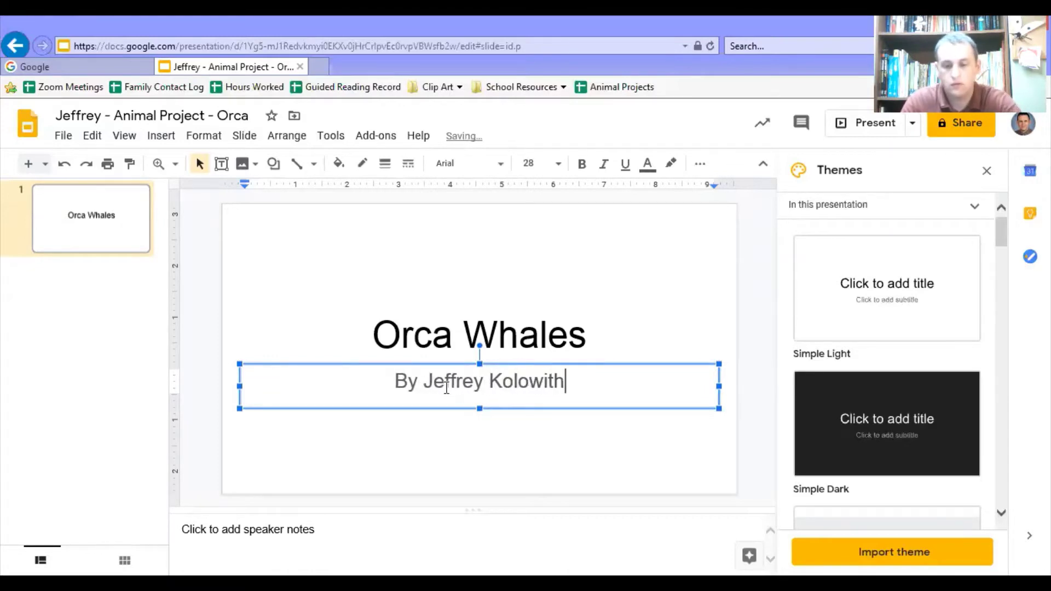
{"action": "left_click", "coordinate": [466, 264]}
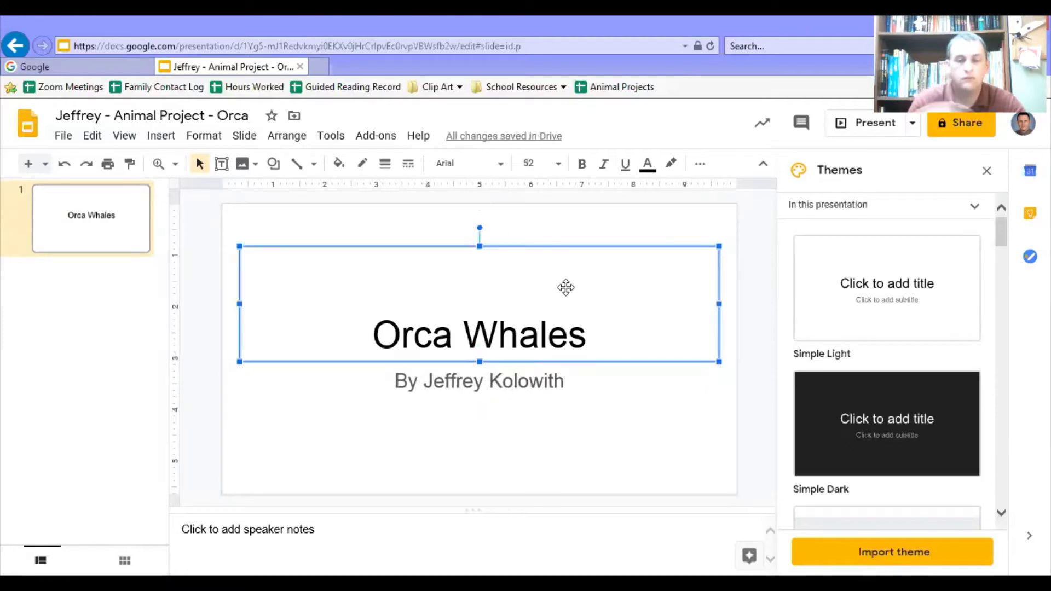
{"action": "left_click", "coordinate": [638, 406]}
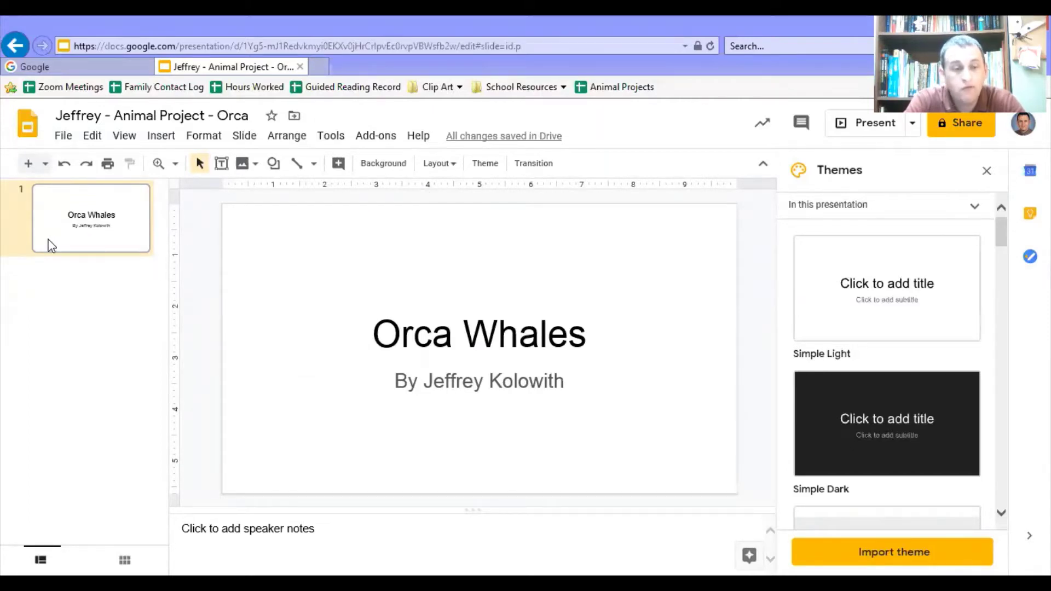
{"action": "left_click", "coordinate": [19, 266]}
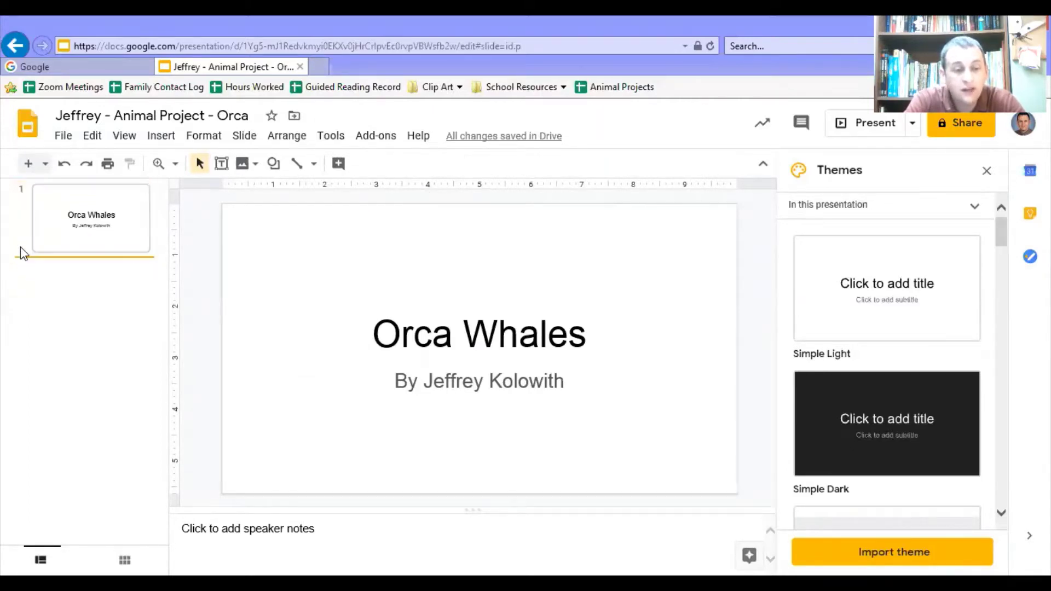
Add a second slide titled 'Sources' and place the cursor in its empty body box
{"action": "left_click", "coordinate": [29, 165]}
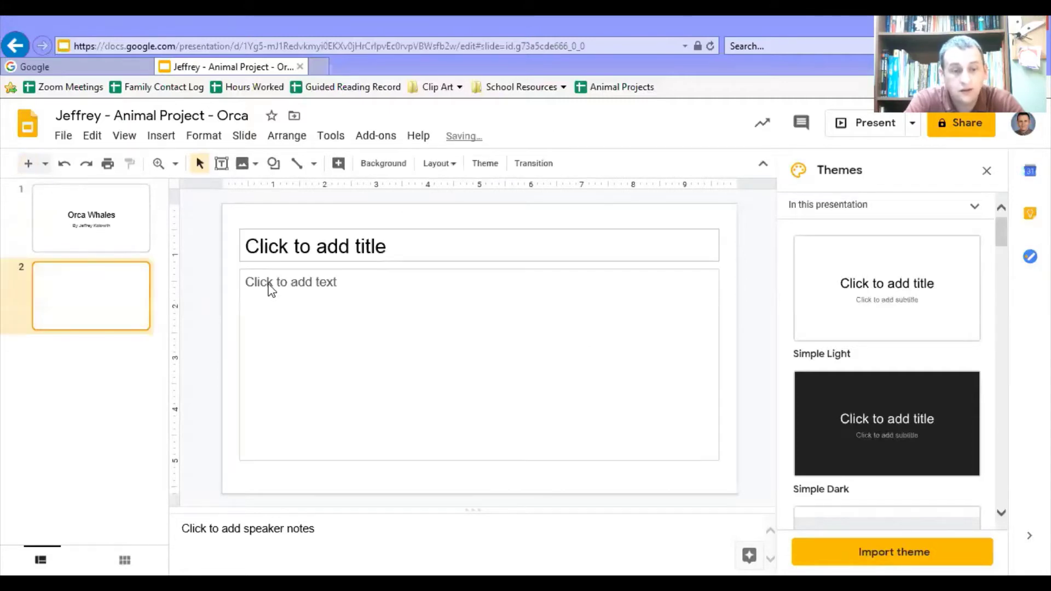
{"action": "left_click", "coordinate": [310, 246]}
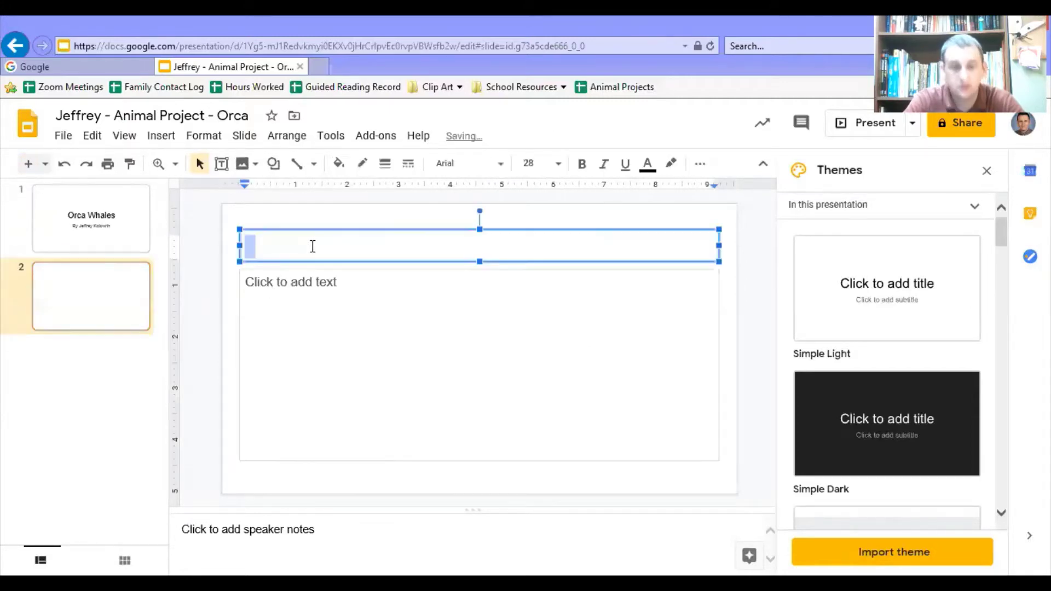
{"action": "type", "text": "Sources"}
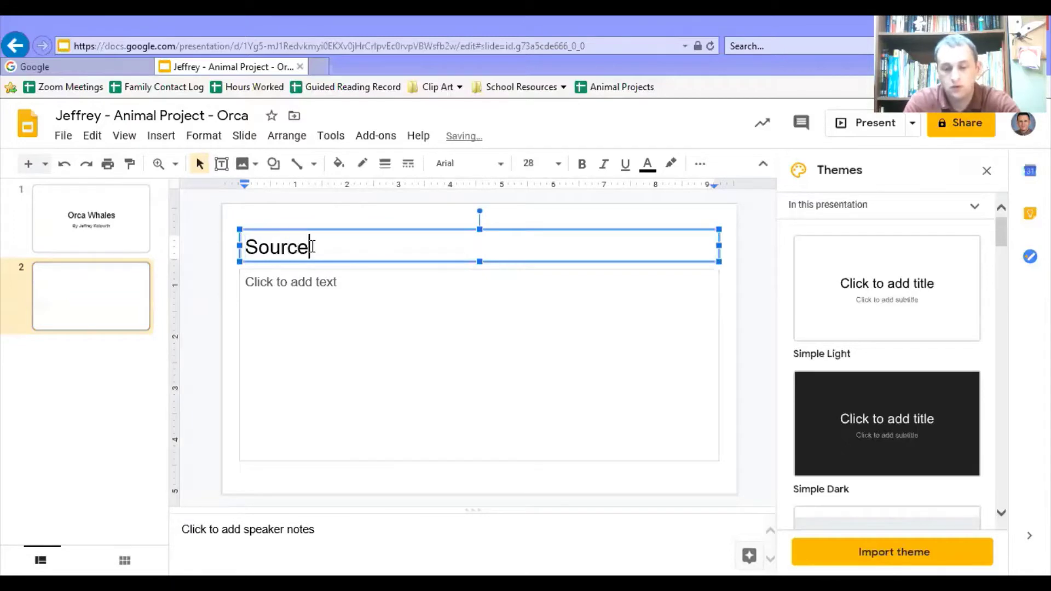
{"action": "left_click", "coordinate": [425, 311]}
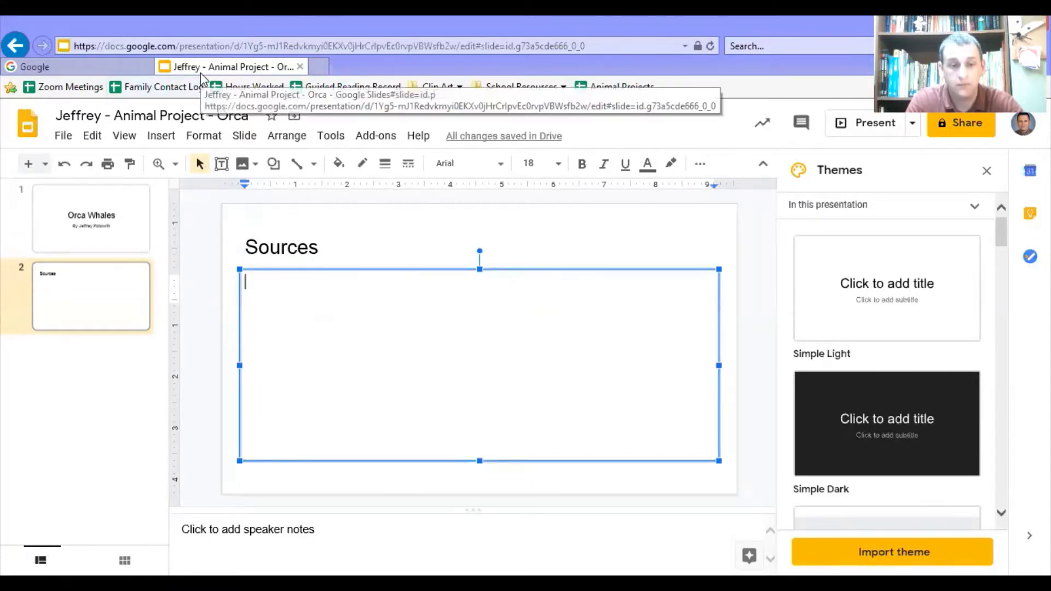
Back in the Google tab, search 'ocra whales' and open the National Geographic orca facts result
{"action": "left_click", "coordinate": [103, 66]}
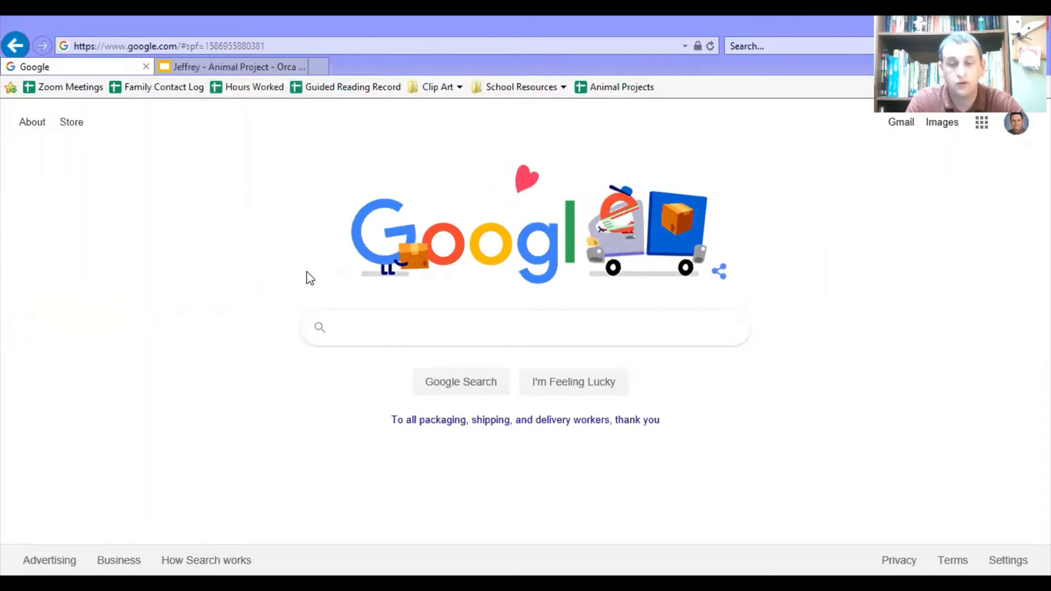
{"action": "left_click", "coordinate": [358, 330]}
{"action": "type", "text": "oc"}
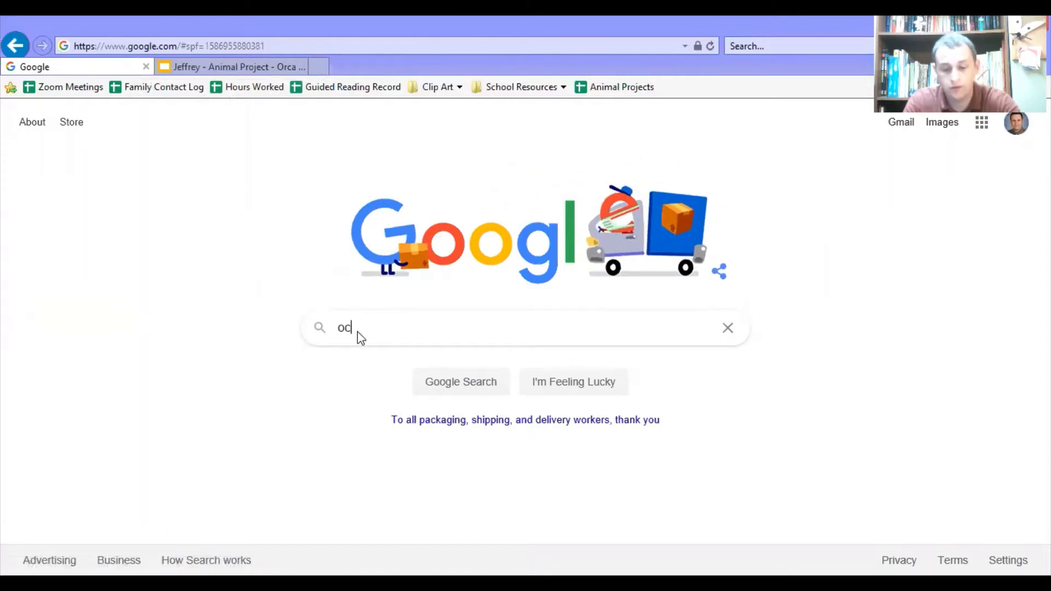
{"action": "type", "text": "ra whales"}
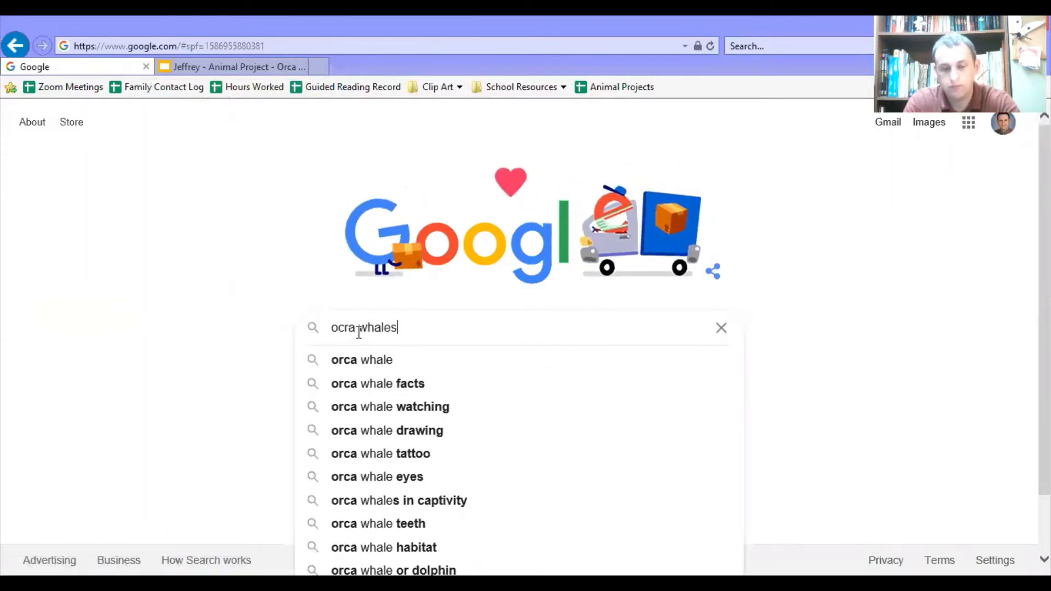
{"action": "key", "text": "Return"}
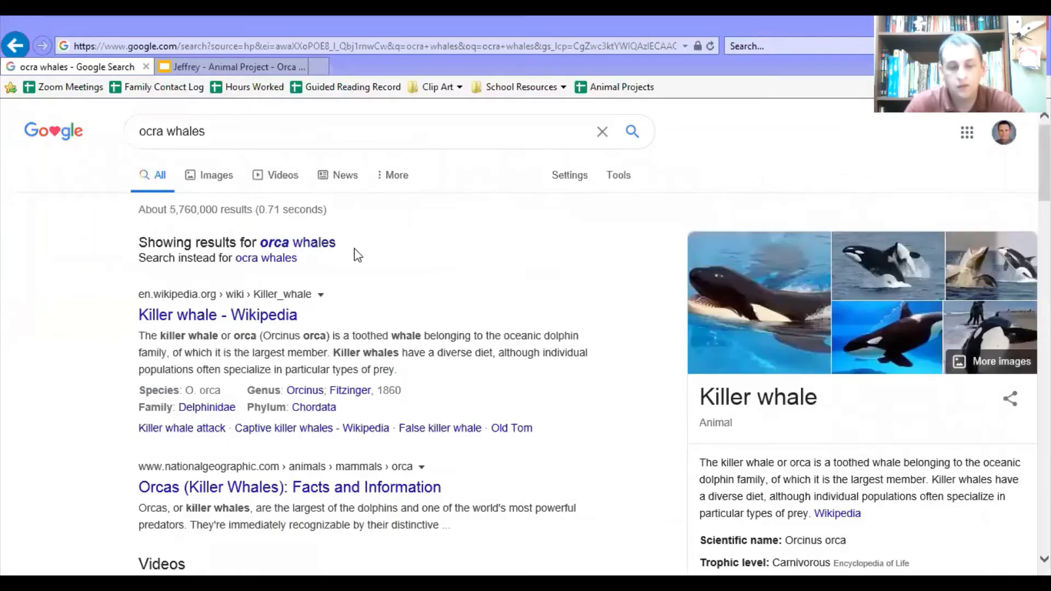
{"action": "scroll", "coordinate": [336, 275], "scroll_direction": "down", "scroll_amount": 10}
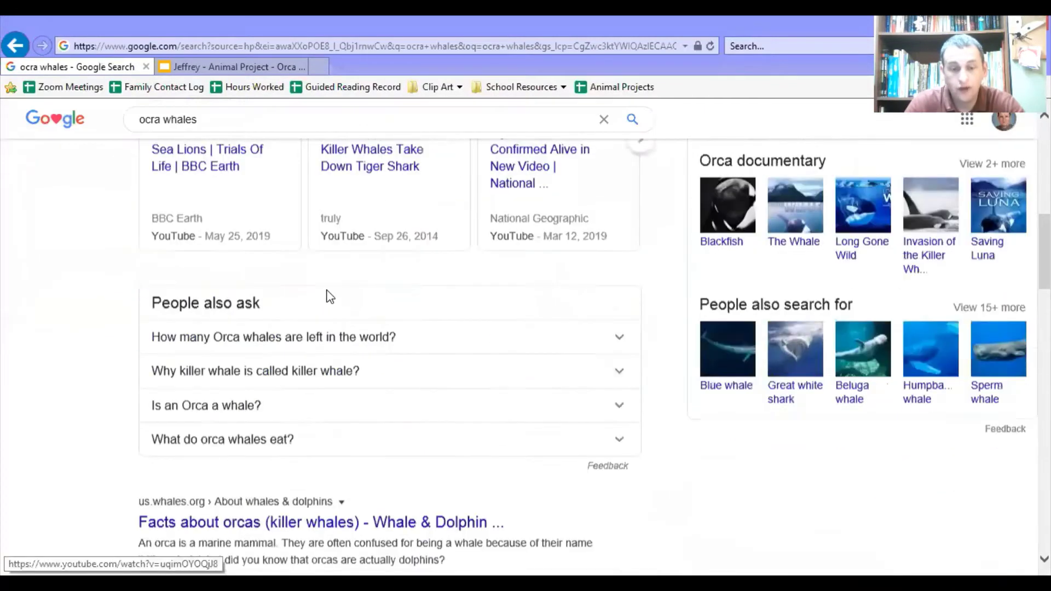
{"action": "scroll", "coordinate": [326, 298], "scroll_direction": "up", "scroll_amount": 5}
{"action": "scroll", "coordinate": [328, 296], "scroll_direction": "down", "scroll_amount": 6}
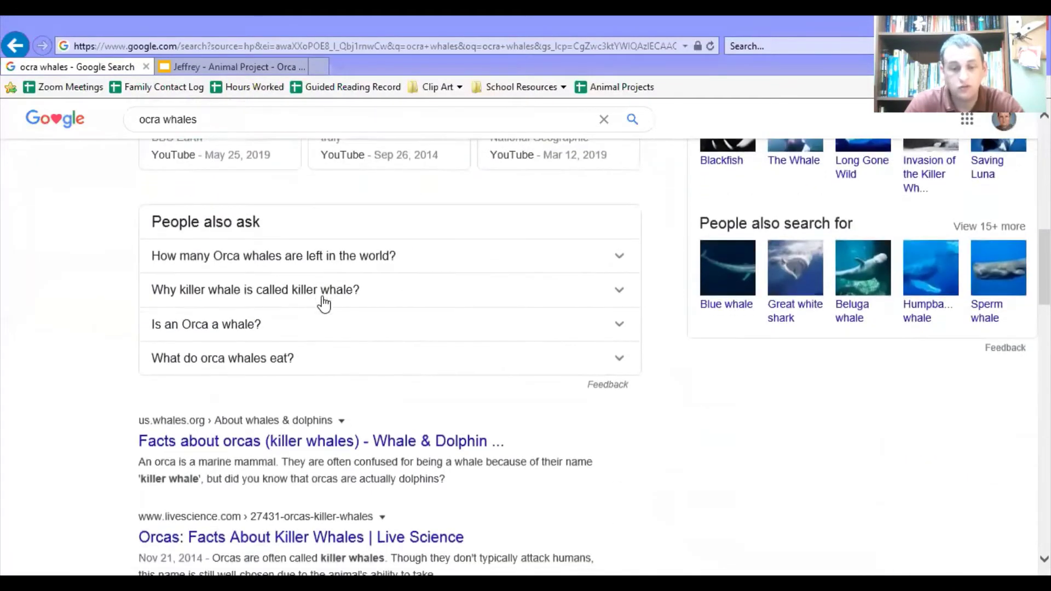
{"action": "scroll", "coordinate": [324, 303], "scroll_direction": "down", "scroll_amount": 5}
{"action": "scroll", "coordinate": [322, 305], "scroll_direction": "up", "scroll_amount": 12}
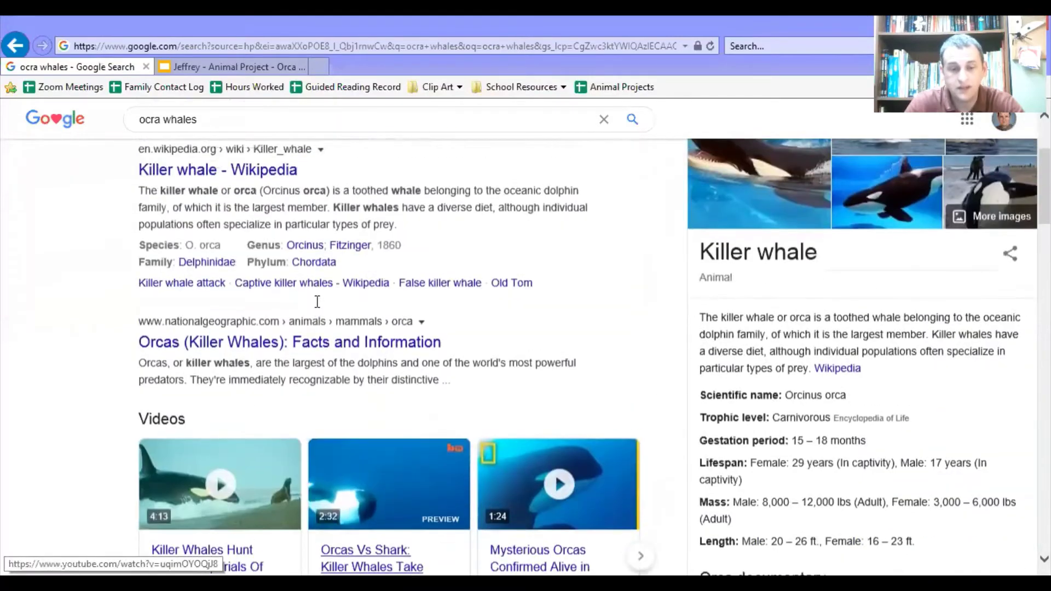
{"action": "scroll", "coordinate": [314, 301], "scroll_direction": "up", "scroll_amount": 3}
{"action": "scroll", "coordinate": [273, 364], "scroll_direction": "down", "scroll_amount": 2}
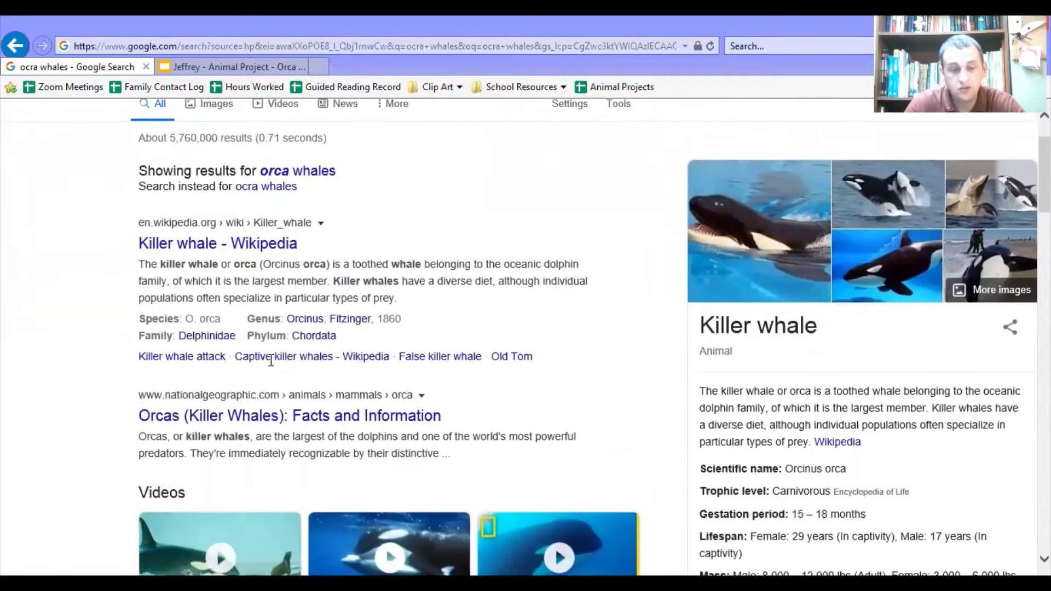
{"action": "left_click", "coordinate": [317, 430]}
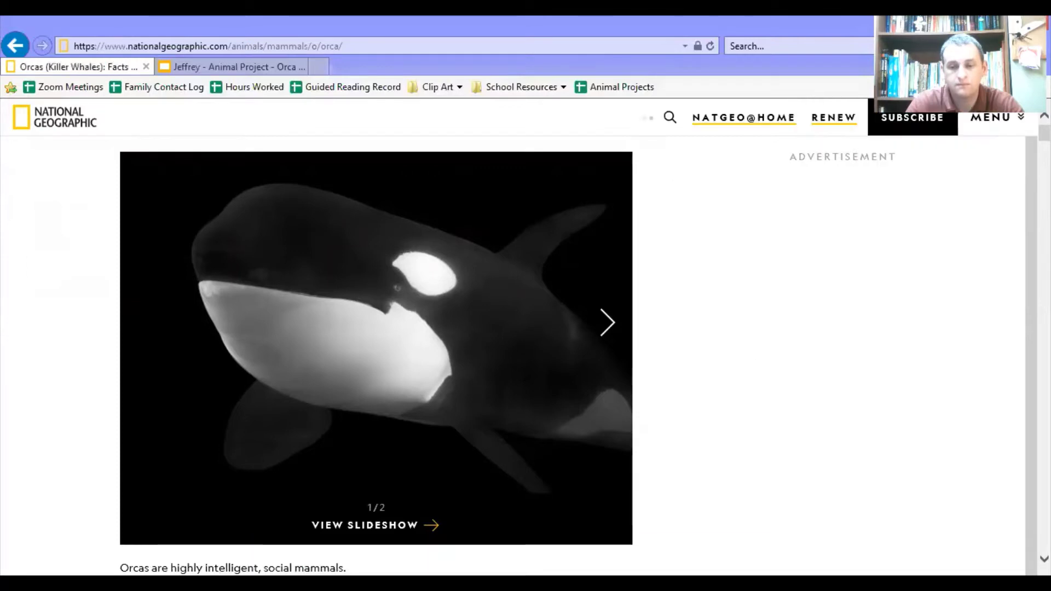
Scroll through the National Geographic orca facts, such as the 50–80 year lifespan, then back to the photo
{"action": "scroll", "coordinate": [1023, 134], "scroll_direction": "down", "scroll_amount": 4}
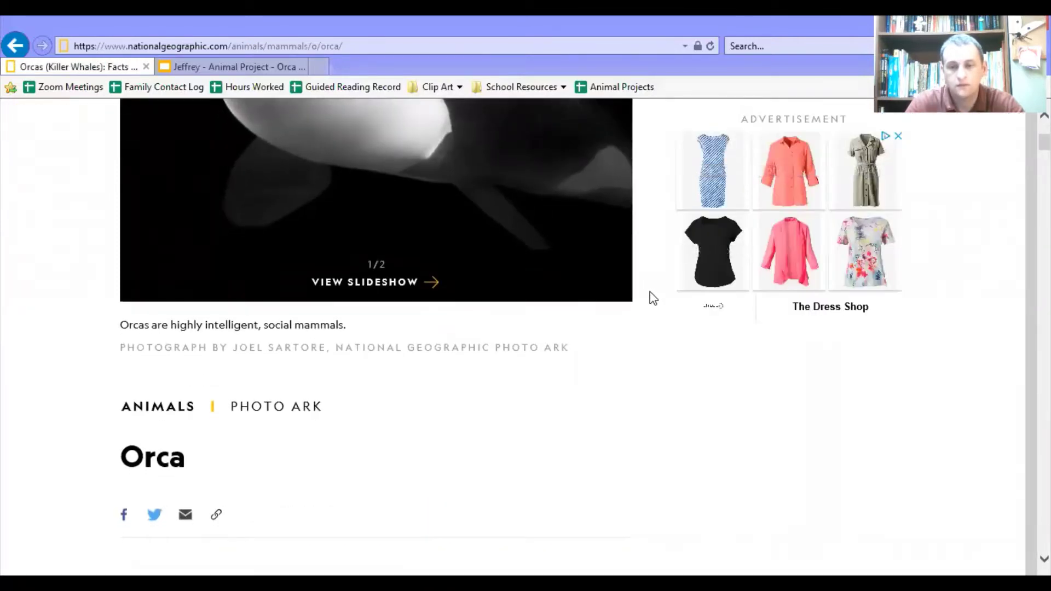
{"action": "scroll", "coordinate": [653, 299], "scroll_direction": "down", "scroll_amount": 5}
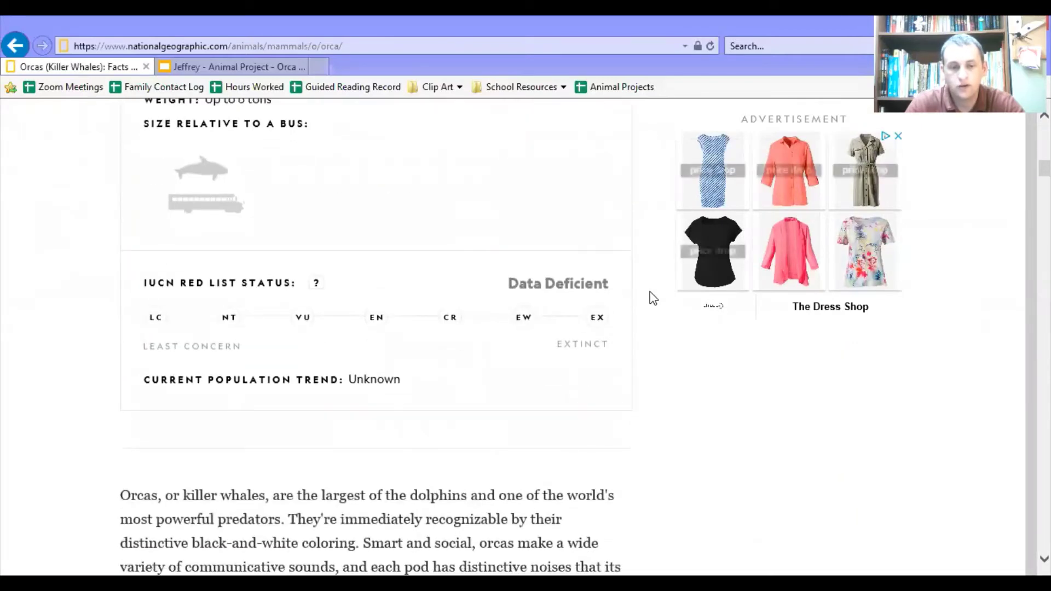
{"action": "scroll", "coordinate": [652, 298], "scroll_direction": "up", "scroll_amount": 3}
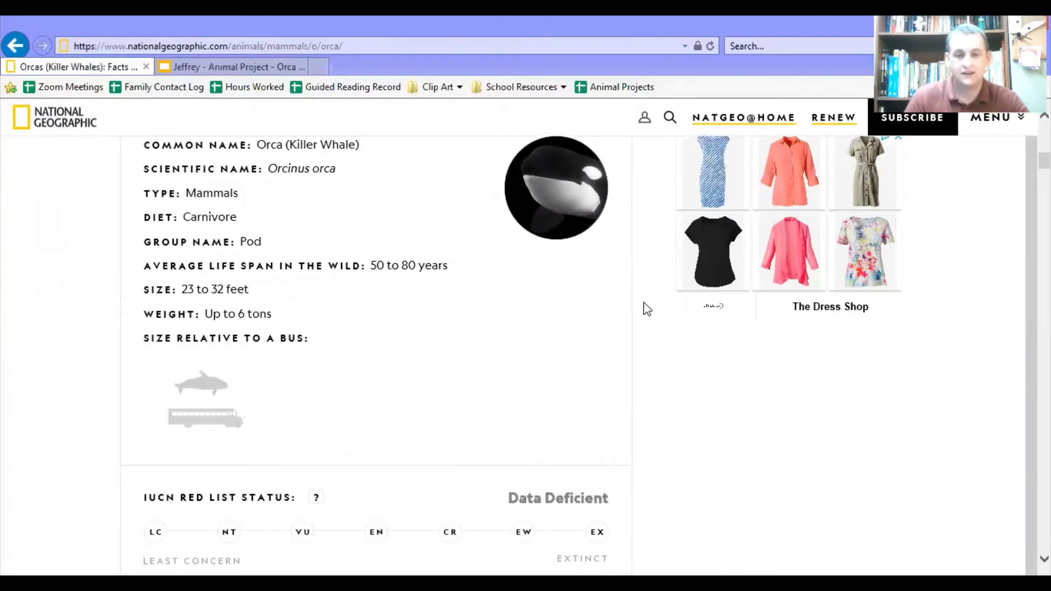
{"action": "scroll", "coordinate": [647, 309], "scroll_direction": "down", "scroll_amount": 3}
{"action": "scroll", "coordinate": [647, 309], "scroll_direction": "down", "scroll_amount": 20}
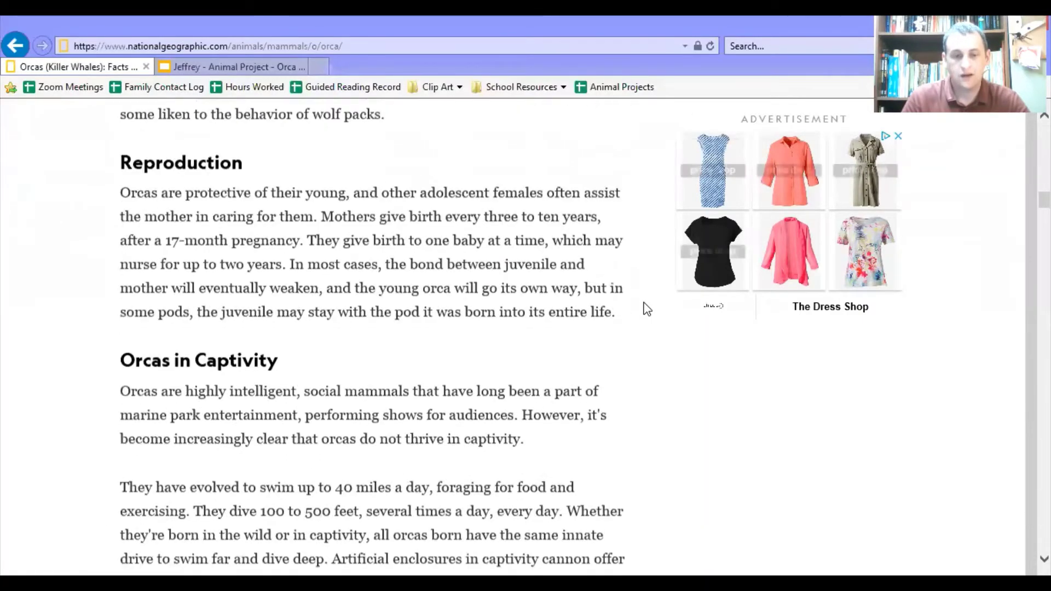
{"action": "scroll", "coordinate": [646, 309], "scroll_direction": "down", "scroll_amount": 15}
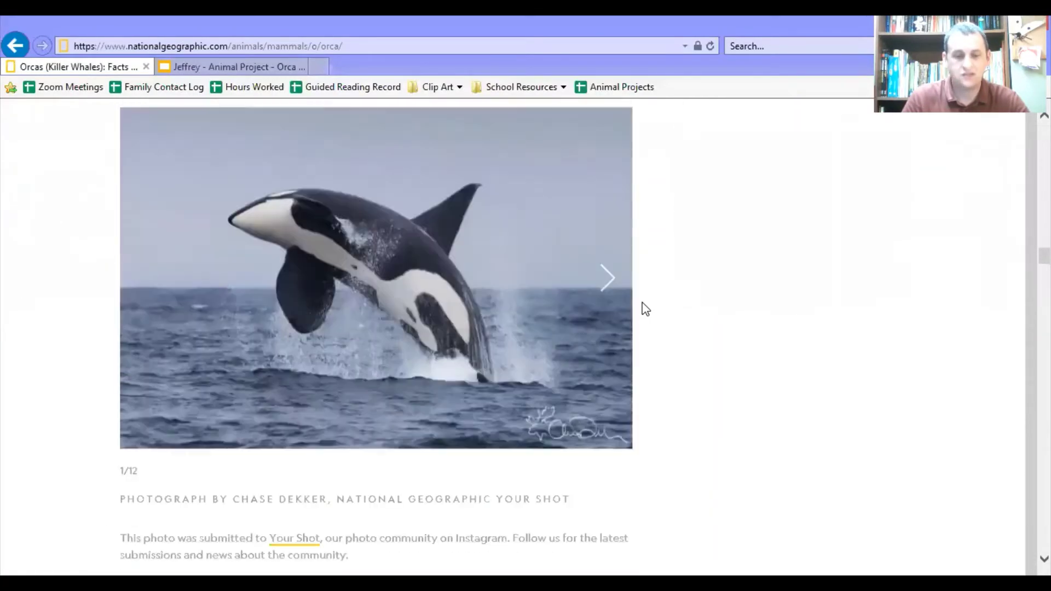
{"action": "scroll", "coordinate": [646, 309], "scroll_direction": "up", "scroll_amount": 20}
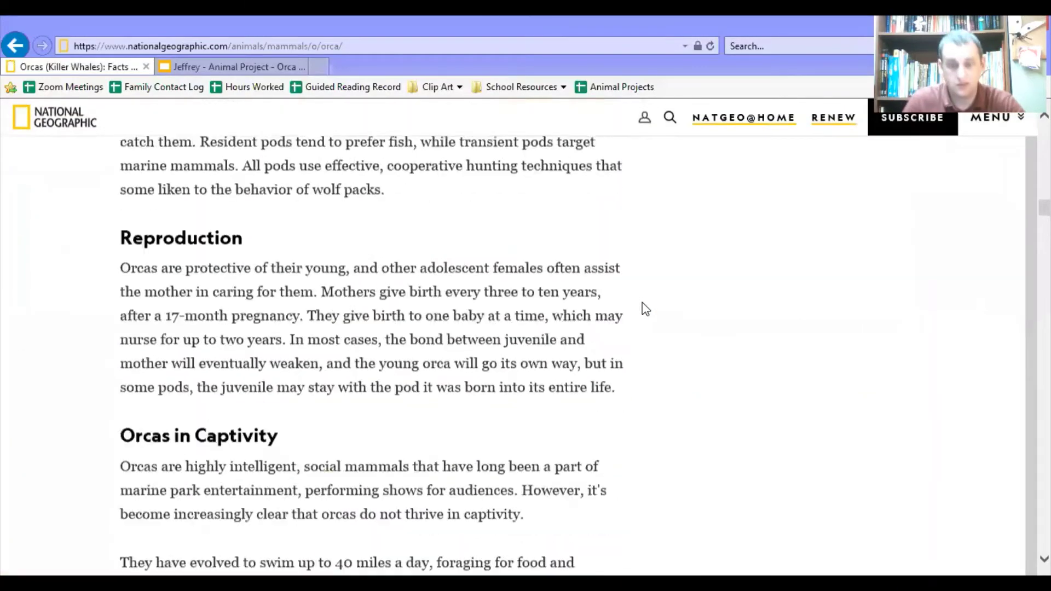
{"action": "scroll", "coordinate": [645, 309], "scroll_direction": "up", "scroll_amount": 10}
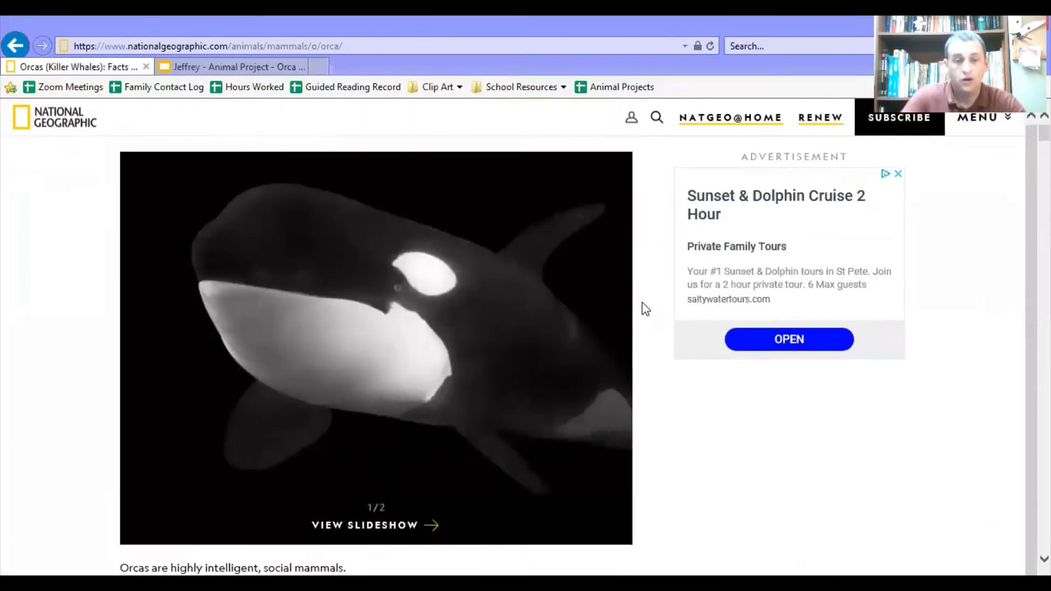